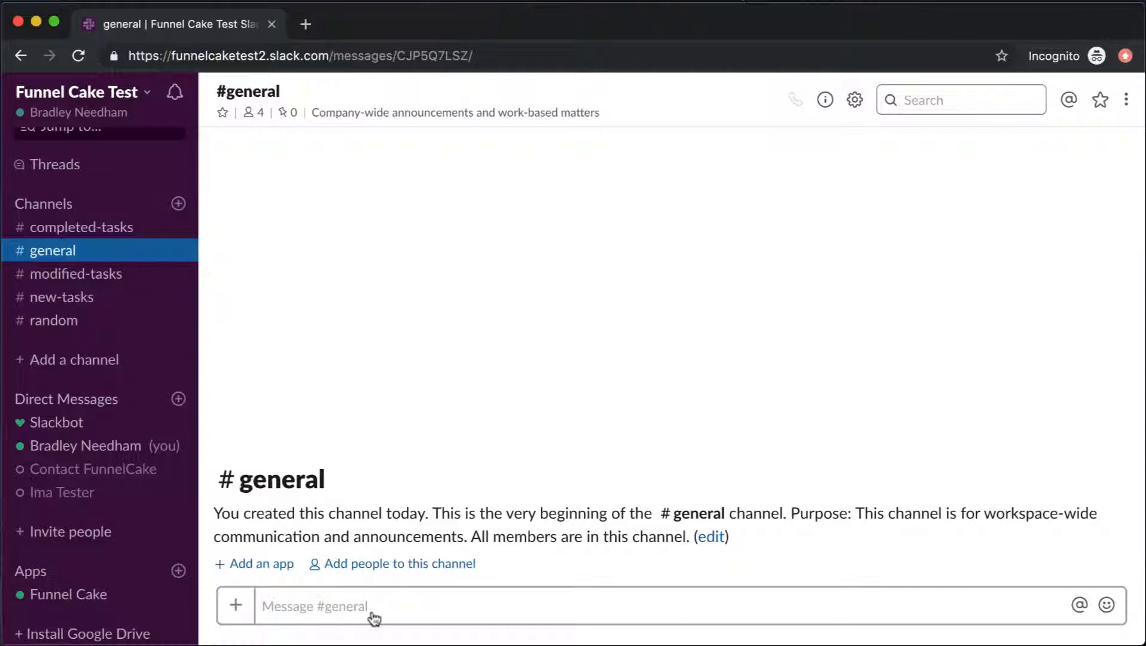
{"action": "left_click", "coordinate": [120, 604]}
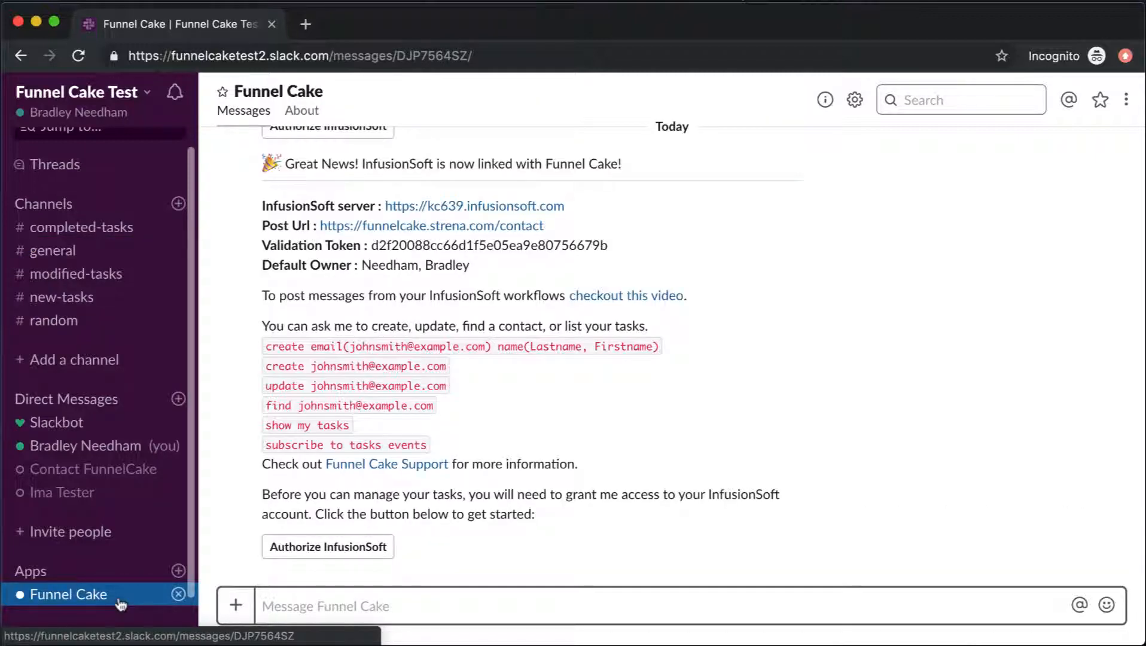
{"action": "left_click", "coordinate": [81, 264]}
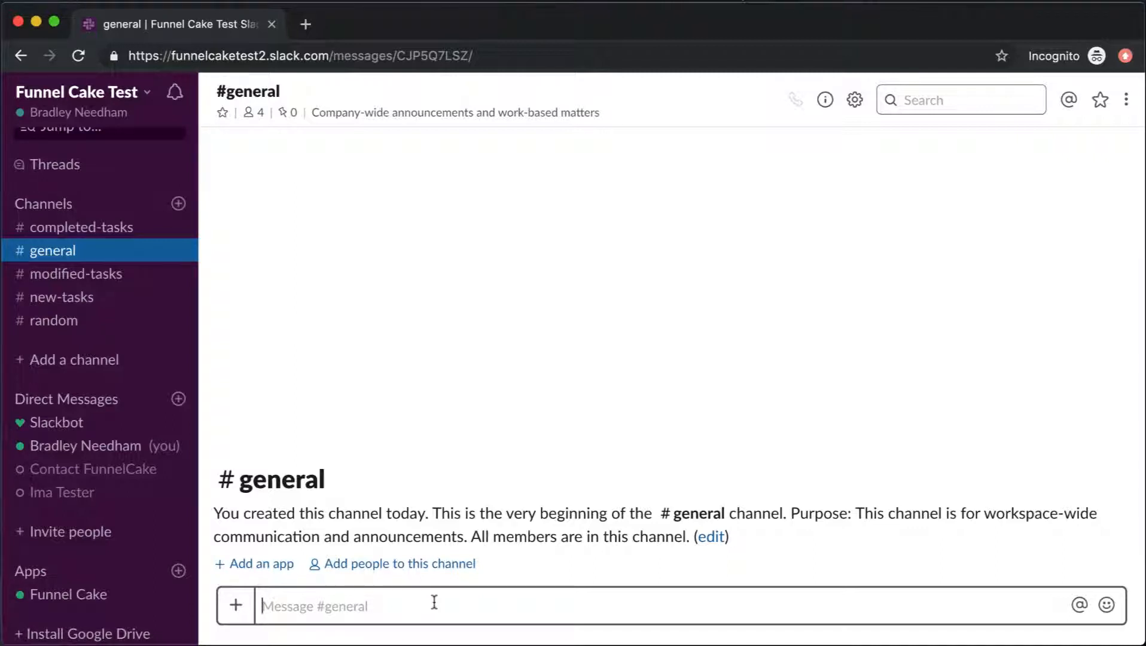
{"action": "type", "text": "@fu"}
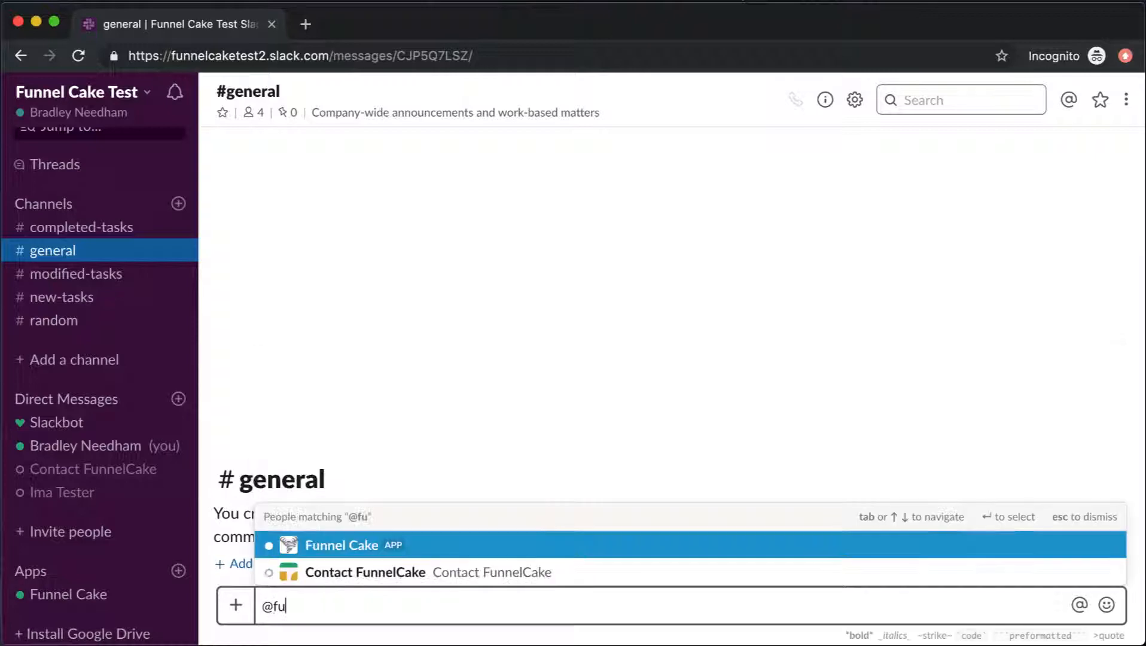
{"action": "key", "text": "Return"}
{"action": "type", "text": "help"}
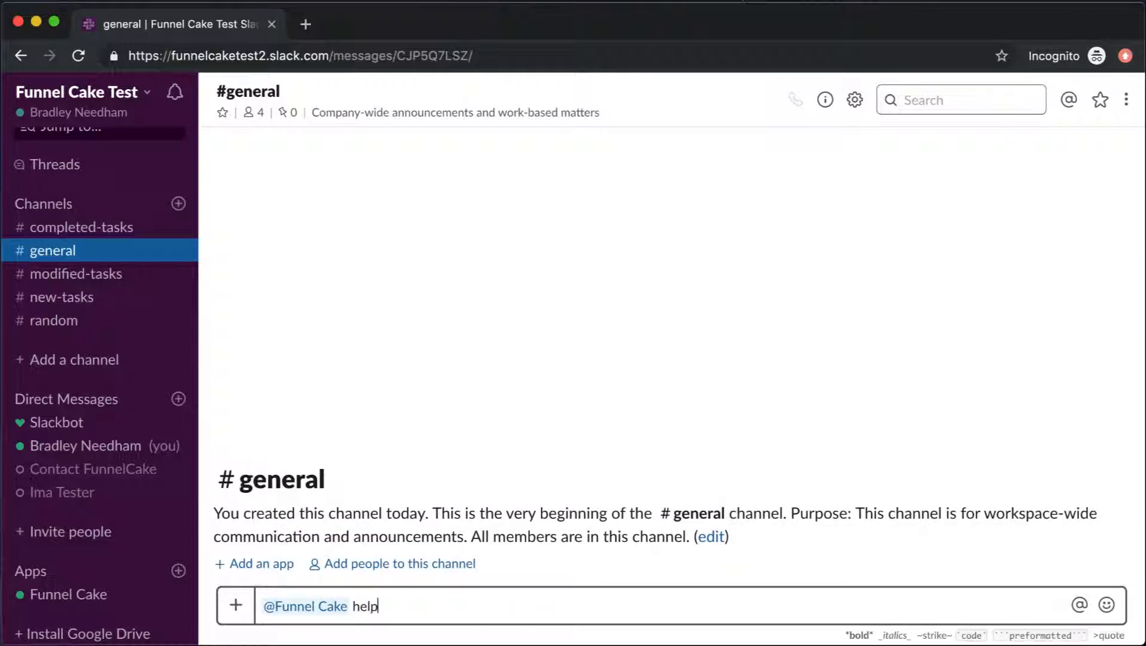
{"action": "key", "text": "Return"}
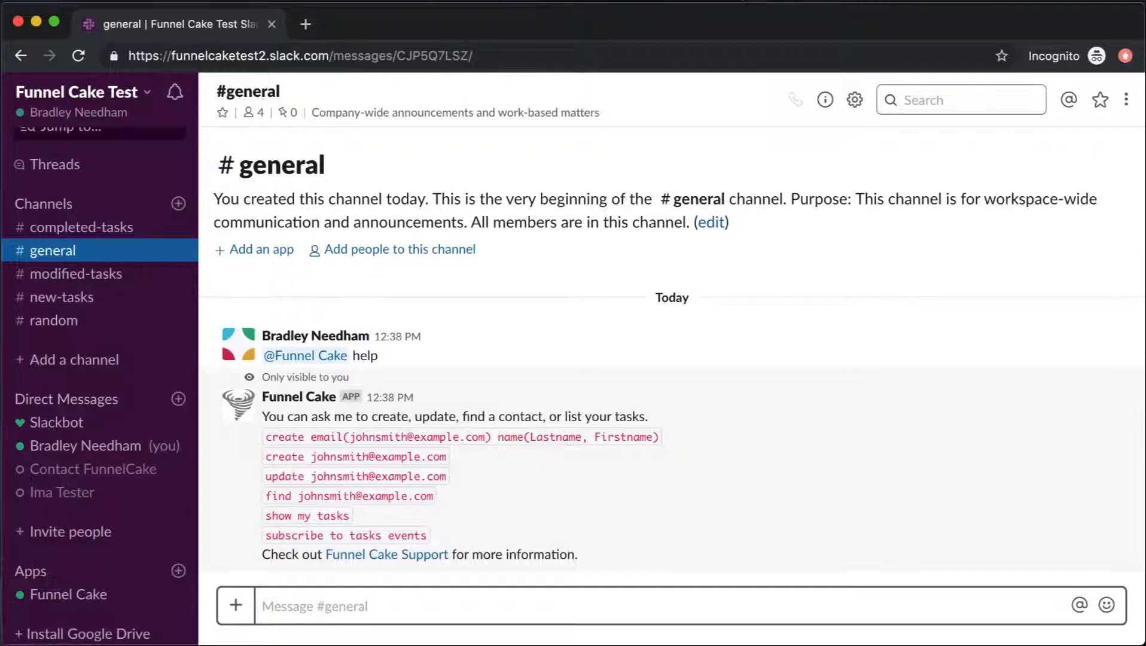
{"action": "type", "text": "@fu"}
{"action": "key", "text": "Tab"}
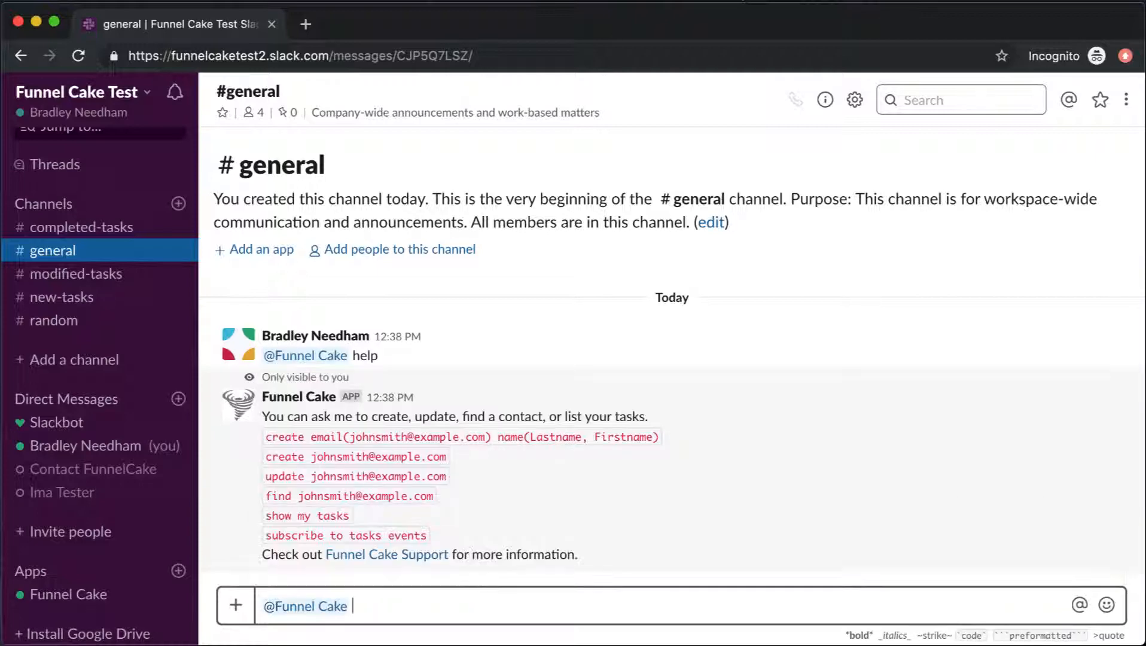
{"action": "type", "text": "show my tasks"}
{"action": "key", "text": "Return"}
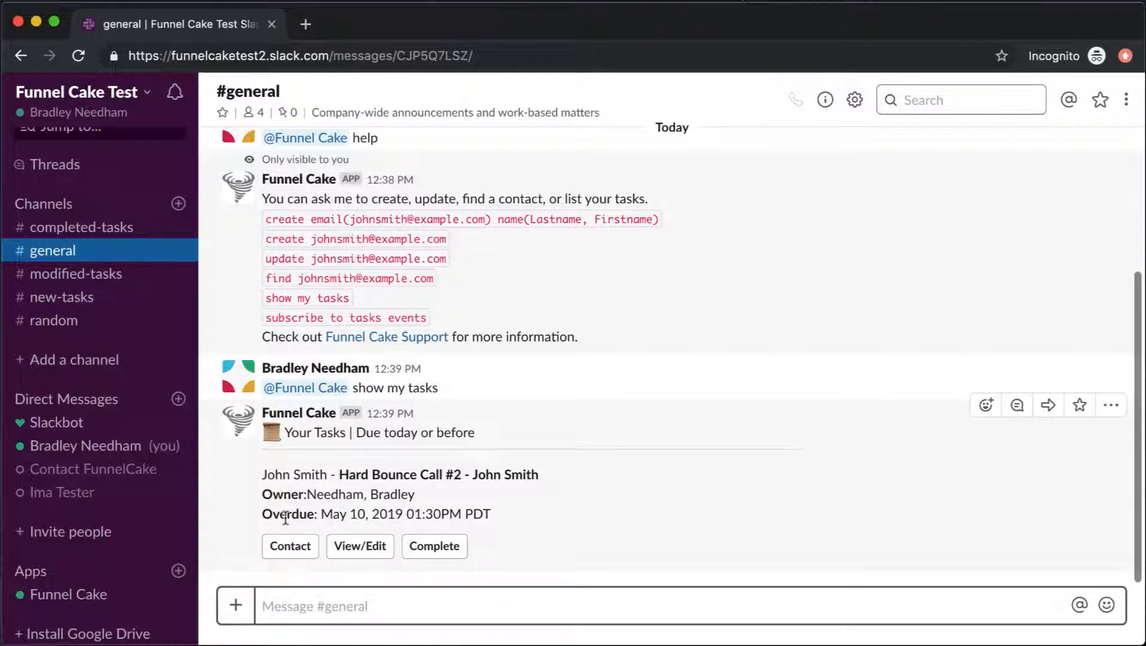
{"action": "left_click", "coordinate": [362, 546]}
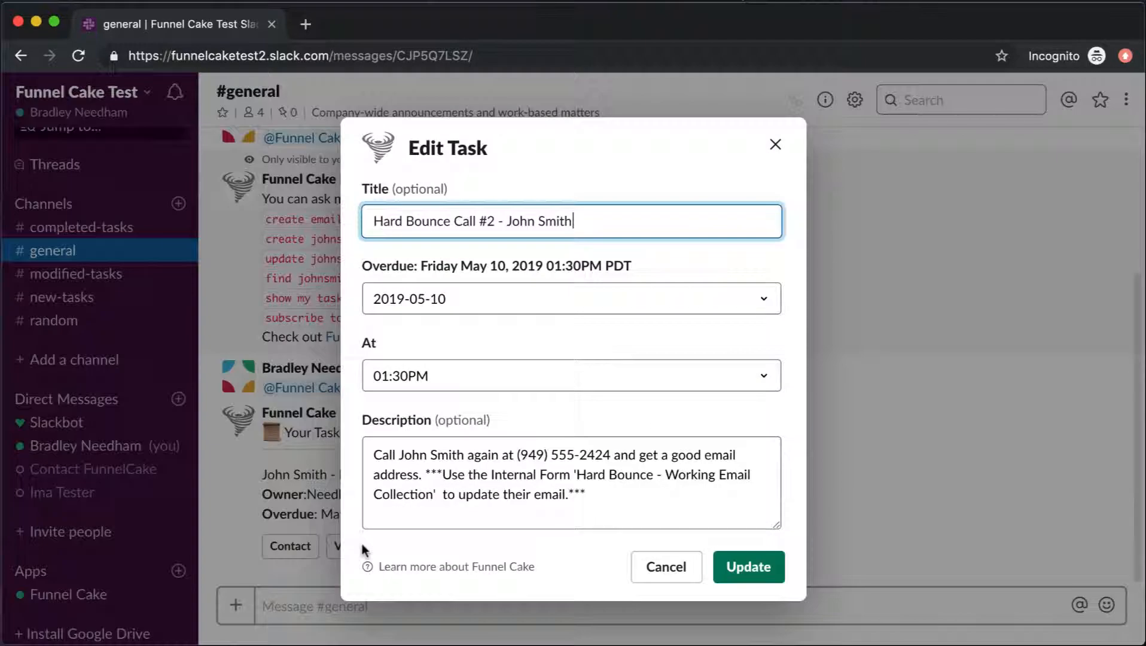
{"action": "left_click", "coordinate": [670, 569]}
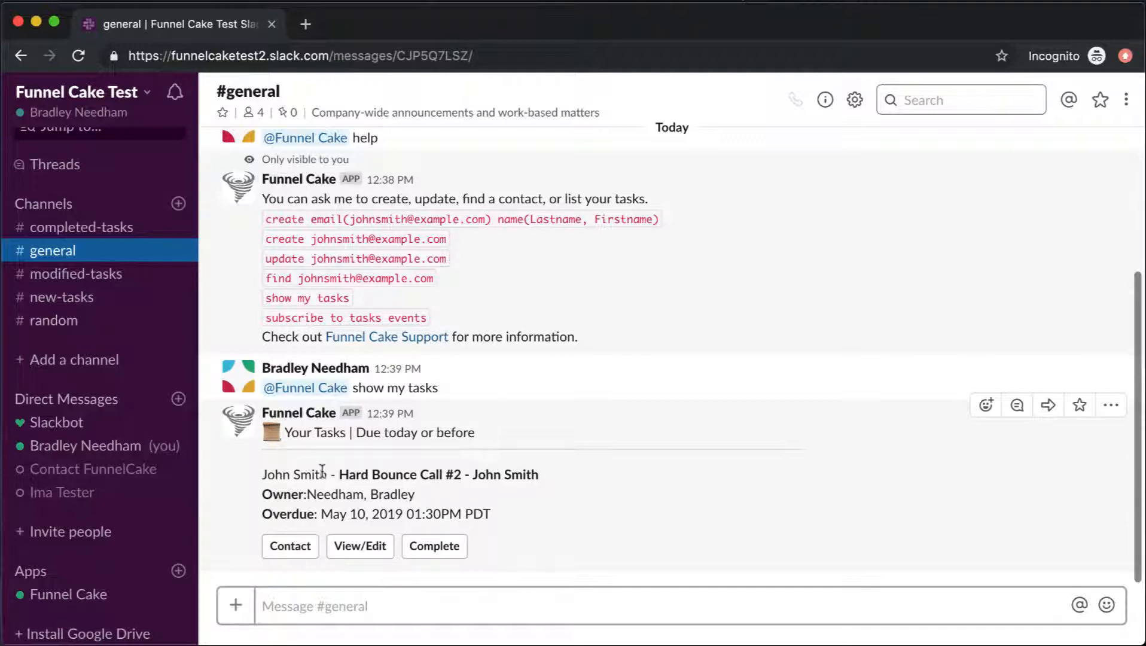
{"action": "left_click", "coordinate": [290, 555]}
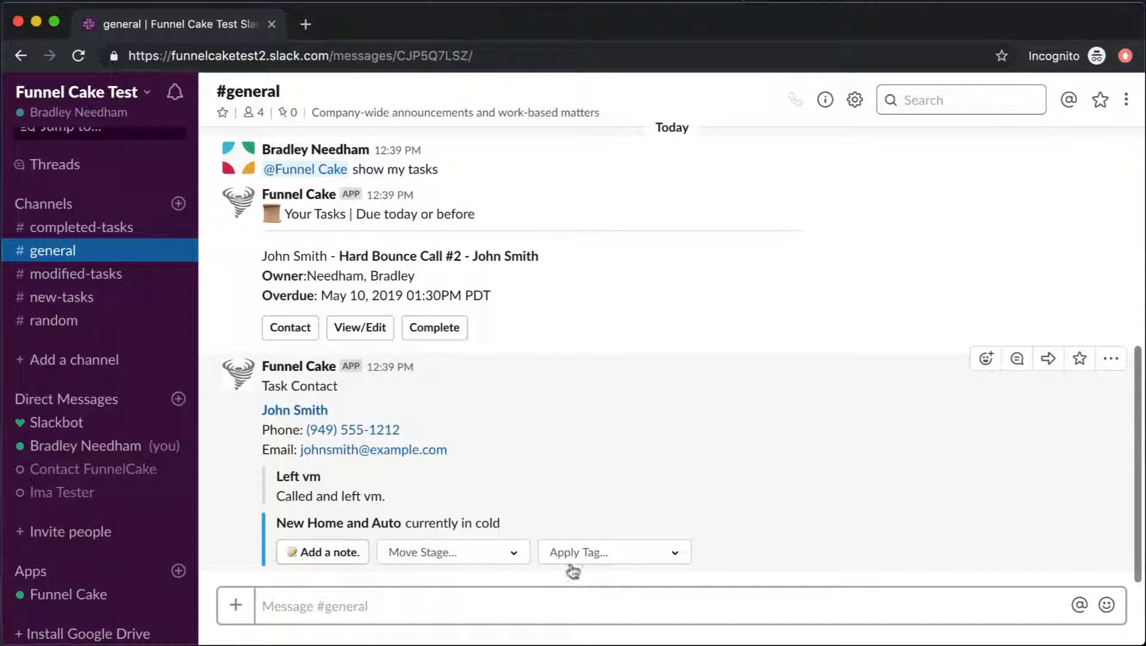
- With the Task Contact card shown, place the cursor in the #general message box
{"action": "left_click", "coordinate": [280, 606]}
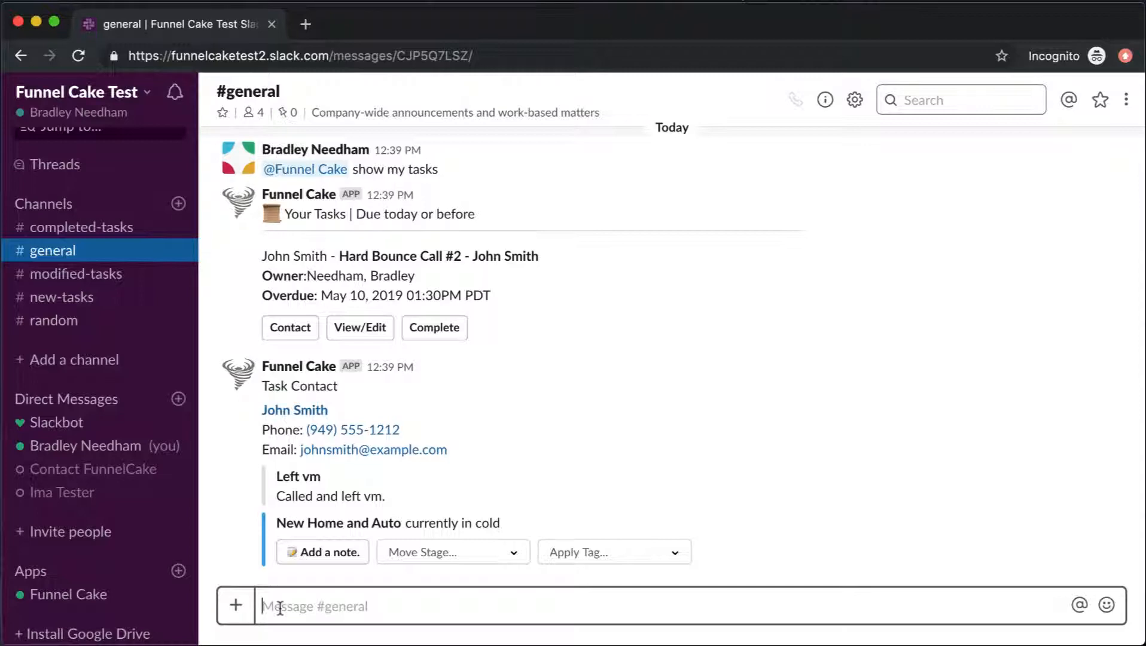
{"action": "type", "text": "@fun"}
{"action": "key", "text": "Tab"}
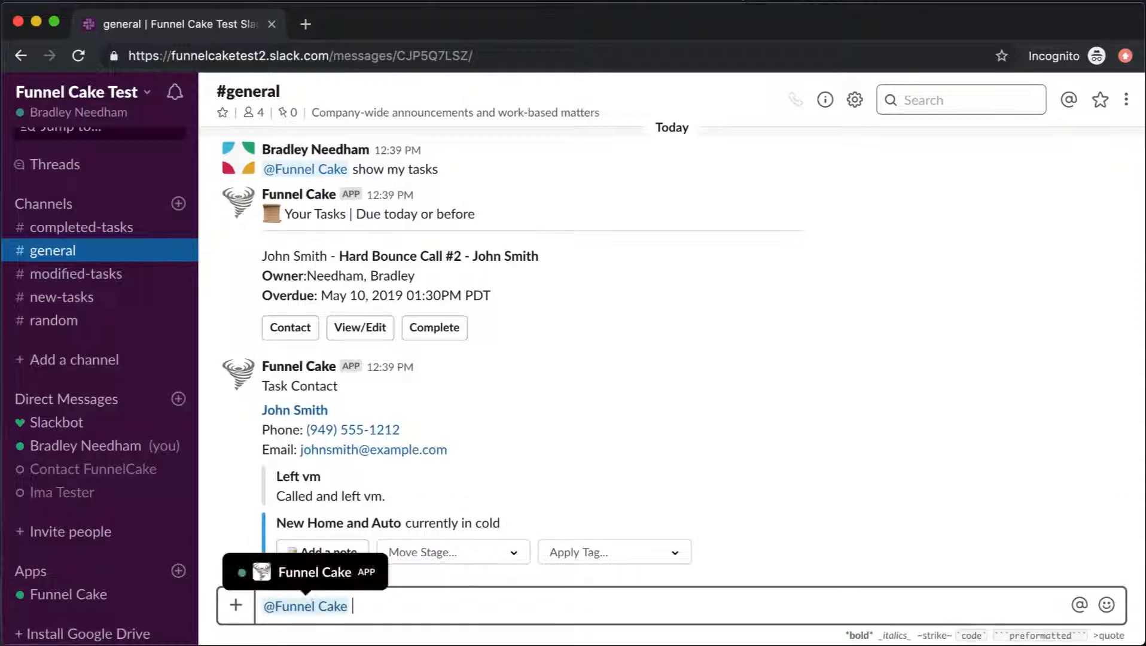
{"action": "type", "text": "show my tasks"}
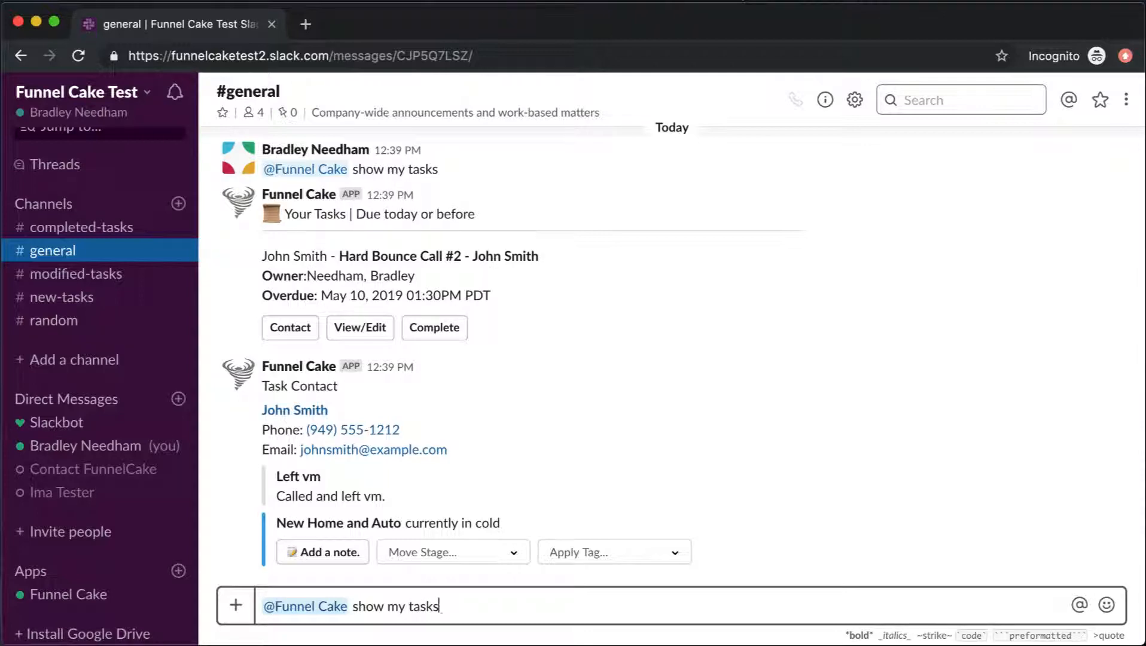
{"action": "type", "text": " due friday"}
{"action": "key", "text": "Return"}
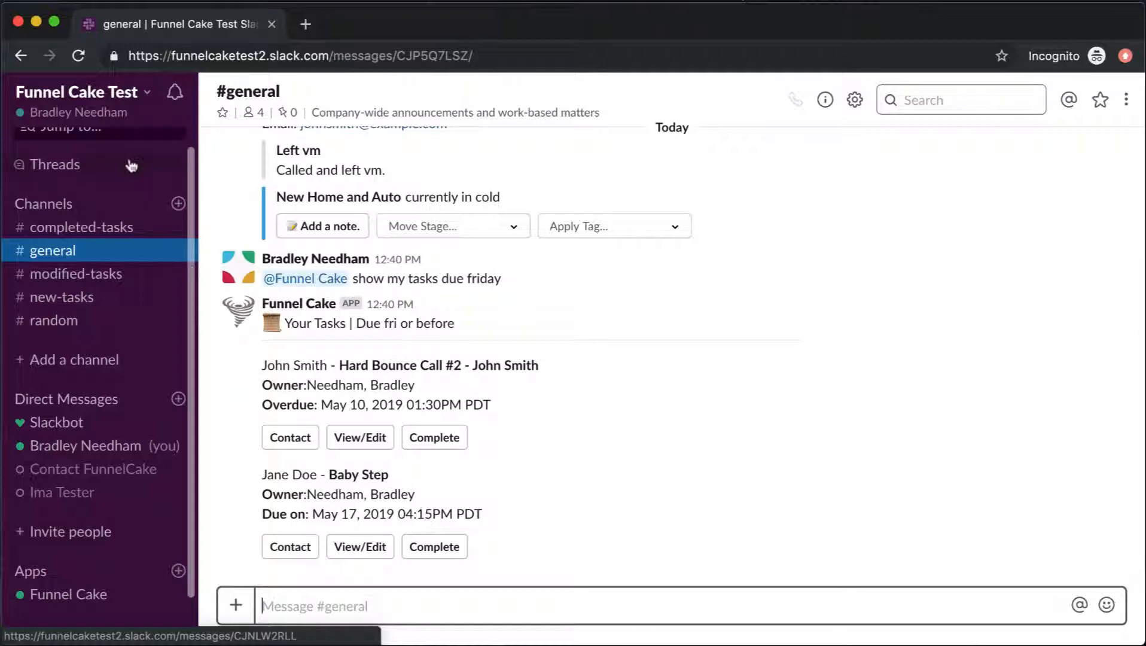
- Sign out of Funnel Cake Test and sign back in with the test user's saved e-mail and password
{"action": "left_click", "coordinate": [136, 100]}
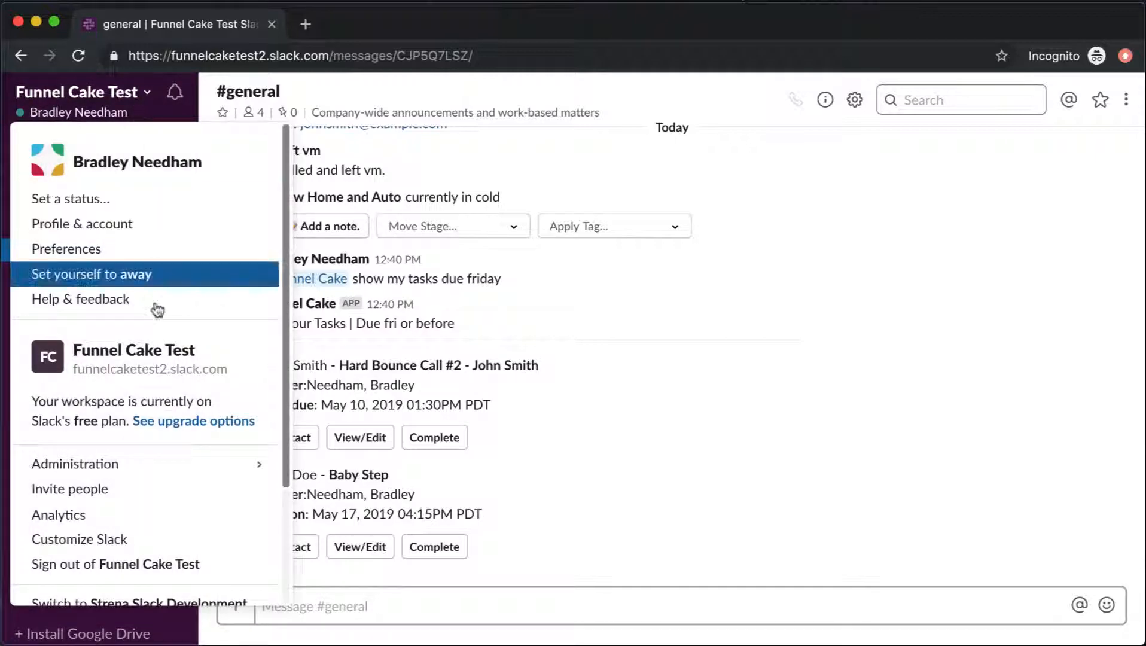
{"action": "left_click", "coordinate": [162, 567]}
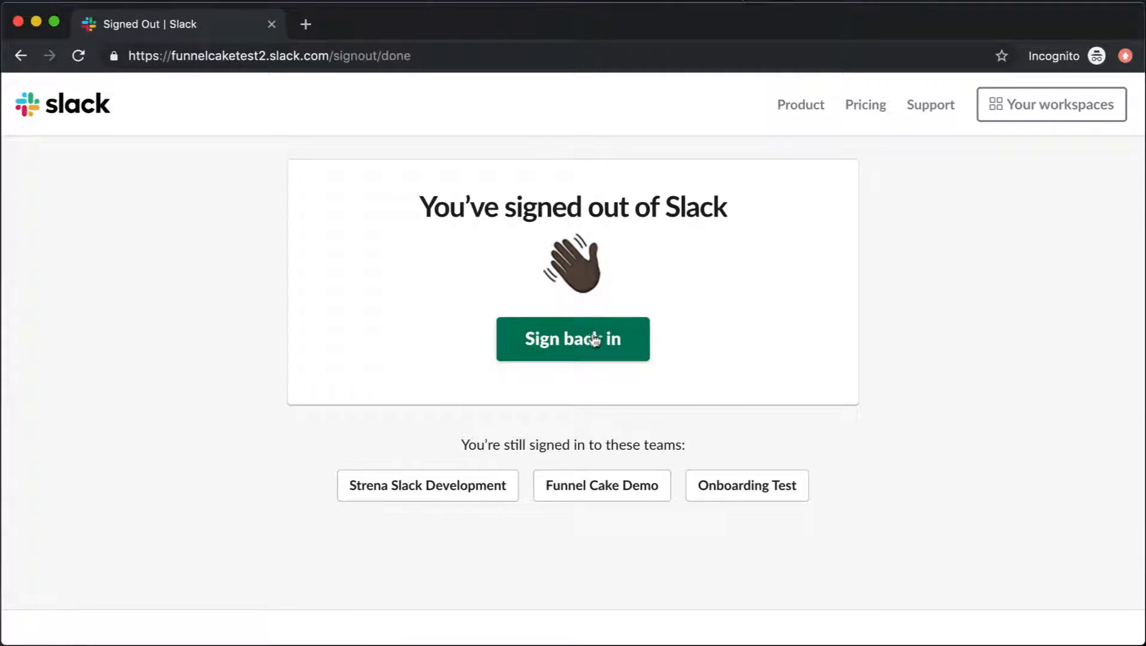
{"action": "left_click", "coordinate": [565, 339]}
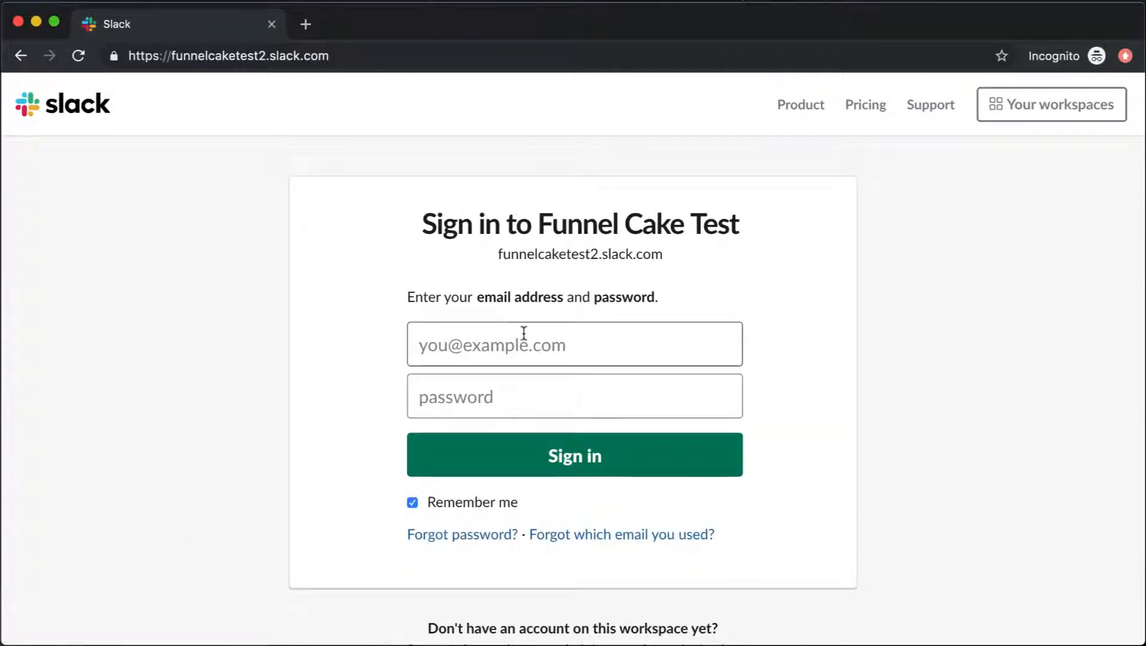
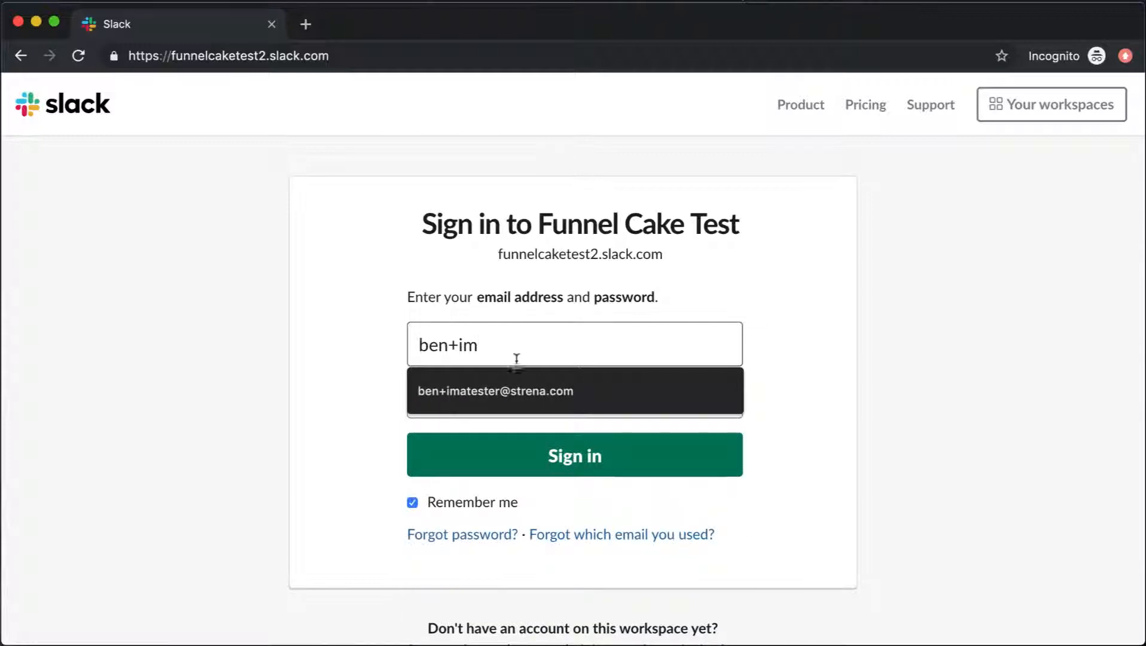
{"action": "left_click", "coordinate": [521, 384]}
{"action": "left_click", "coordinate": [485, 404]}
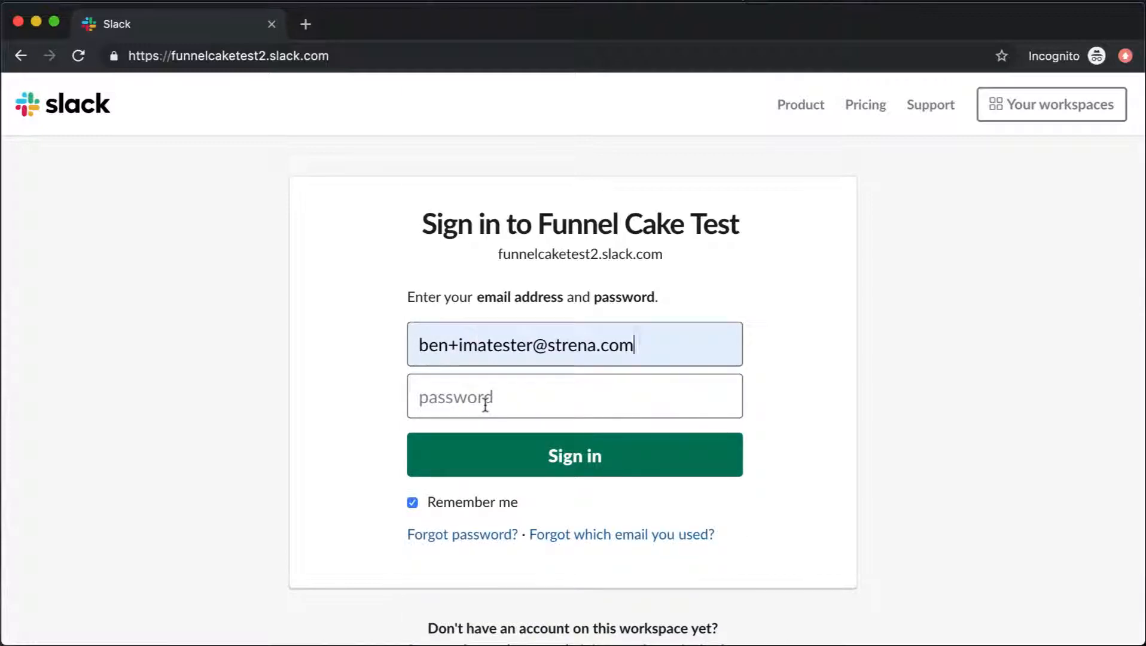
{"action": "type", "text": "•••••••••"}
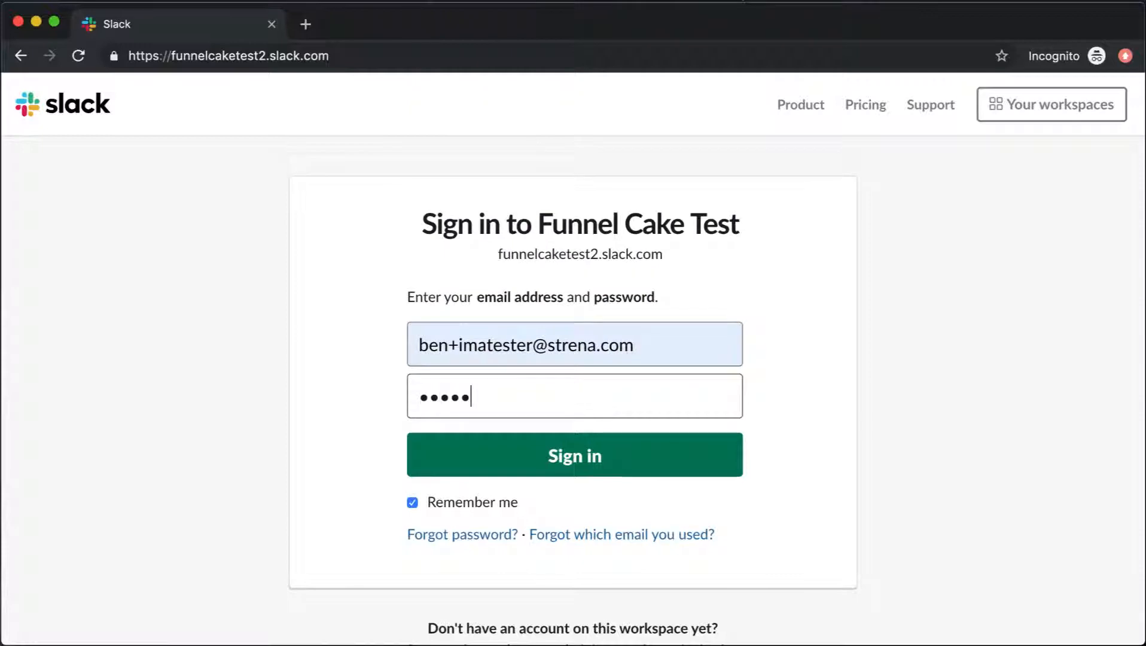
{"action": "left_click", "coordinate": [528, 449]}
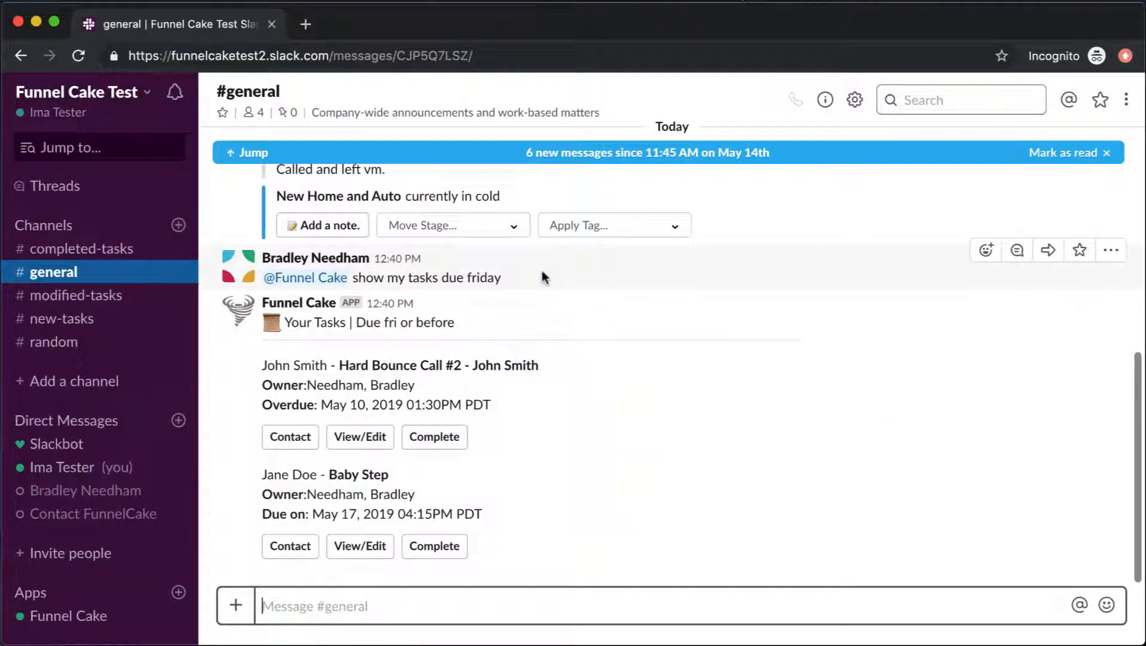
{"action": "left_click", "coordinate": [1106, 157]}
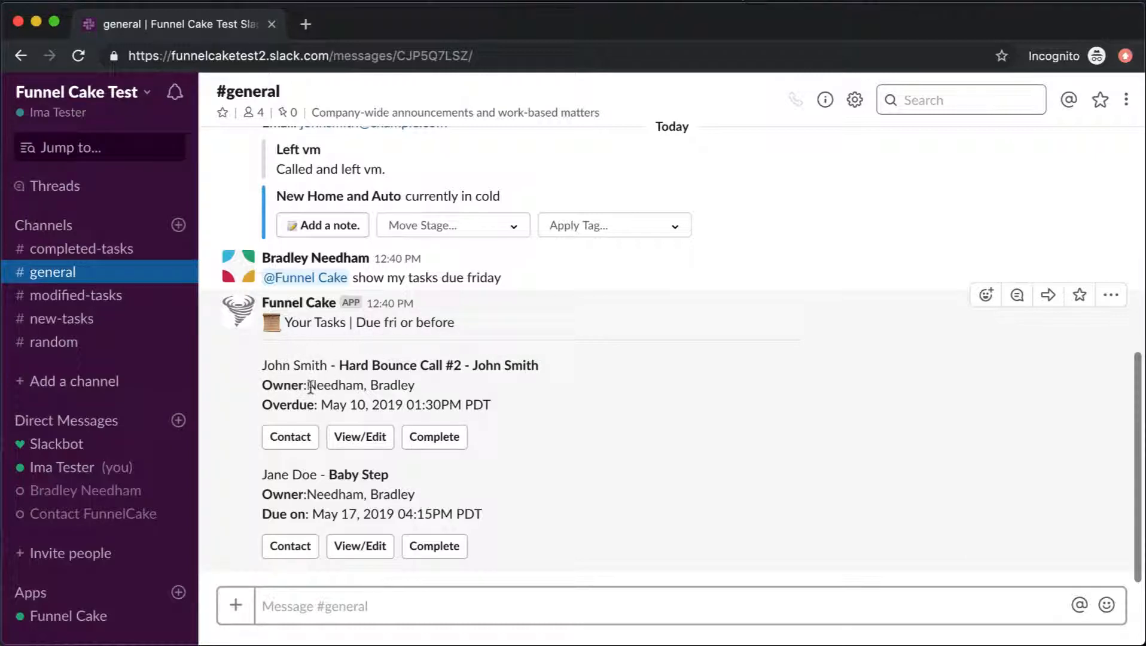
{"action": "left_click_drag", "start_coordinate": [307, 386], "coordinate": [438, 385]}
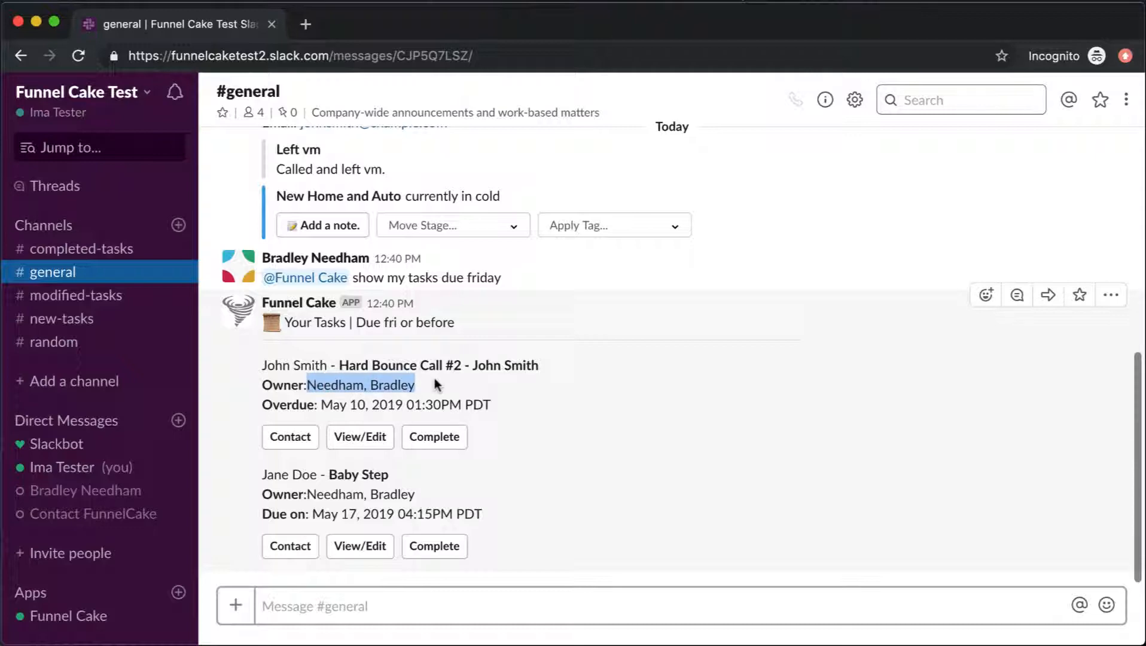
{"action": "left_click", "coordinate": [315, 610]}
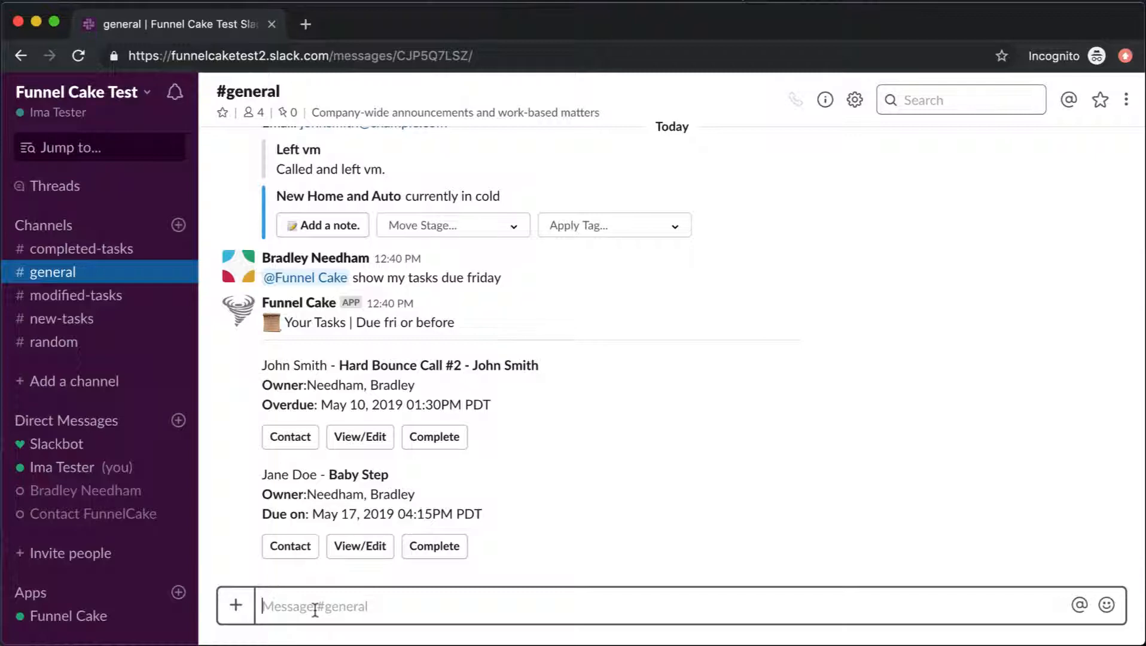
{"action": "type", "text": "@fun"}
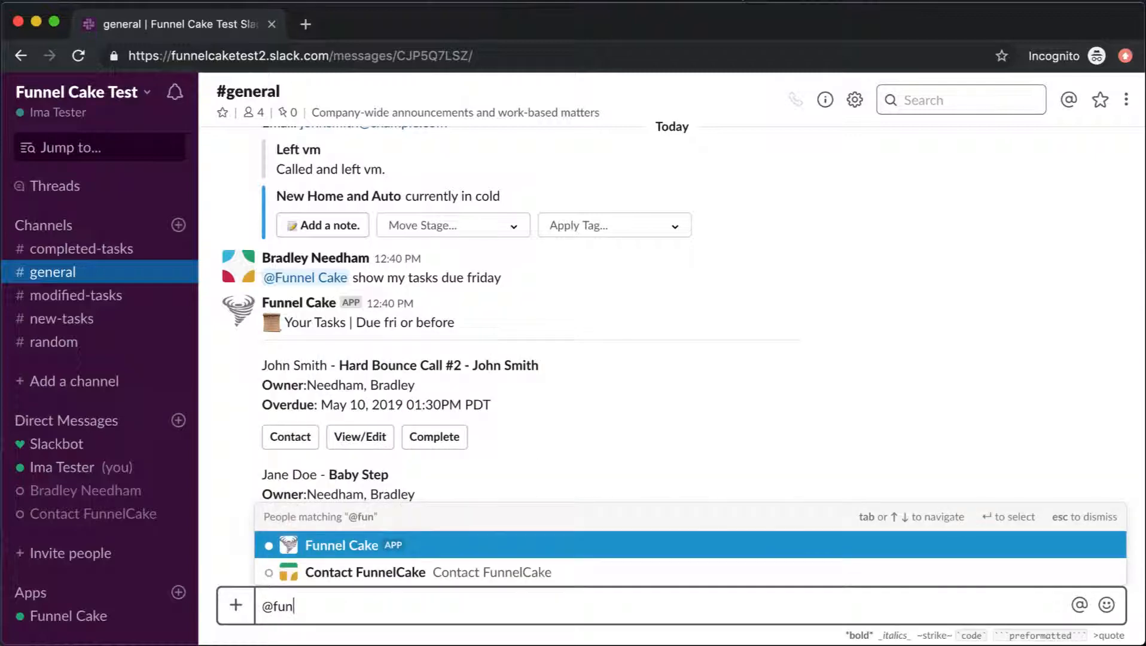
{"action": "key", "text": "Return"}
{"action": "type", "text": "show"}
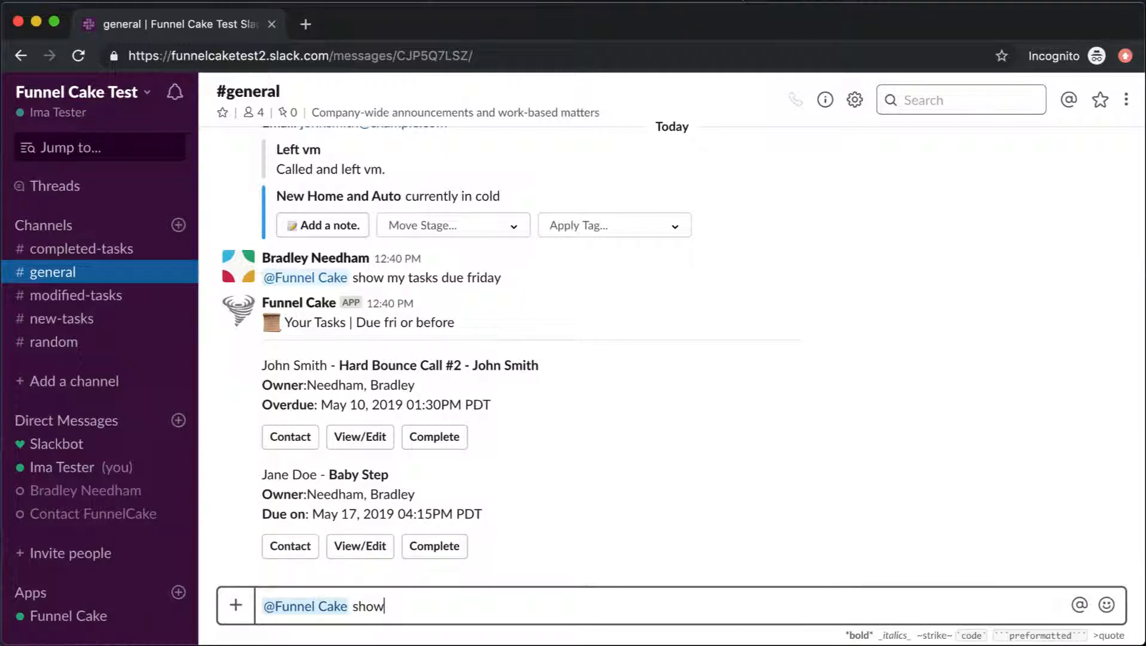
{"action": "type", "text": " my tasks"}
{"action": "key", "text": "Return"}
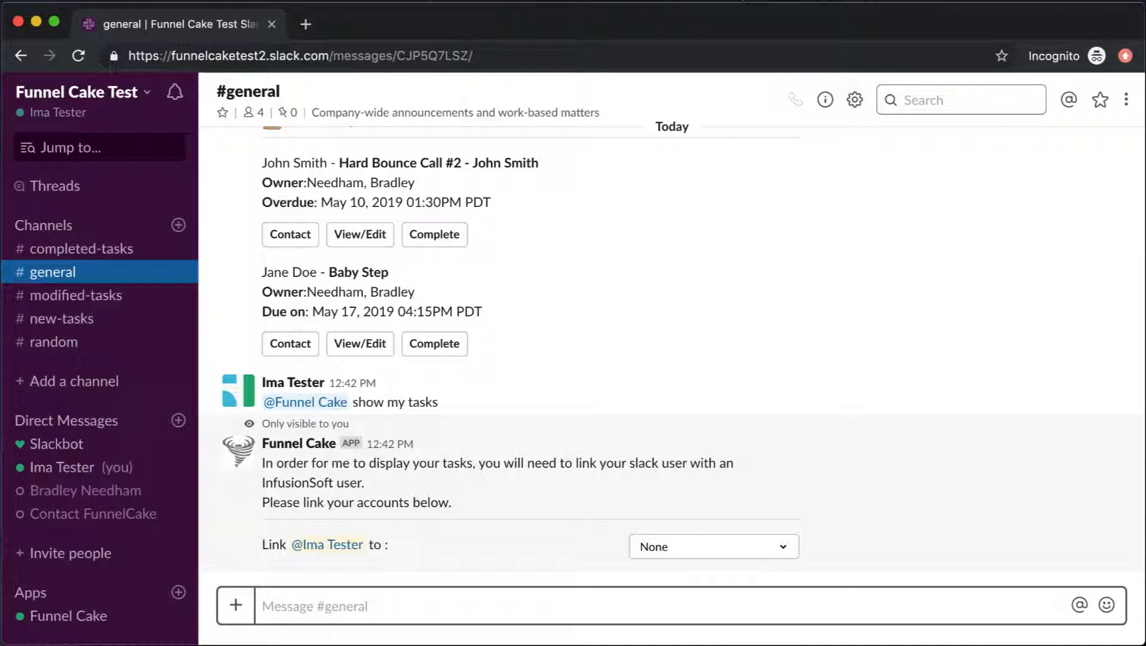
- Pick your own InfusionSoft user from the prompt's 'None' dropdown to link your Slack account
{"action": "left_click", "coordinate": [745, 555]}
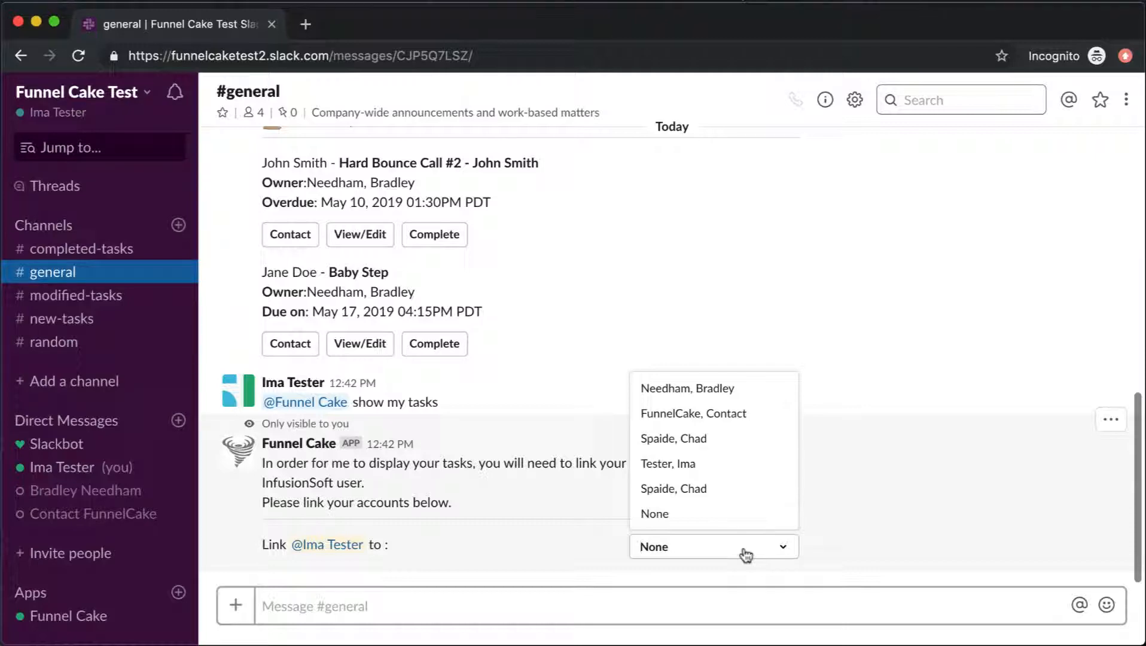
{"action": "left_click", "coordinate": [697, 464]}
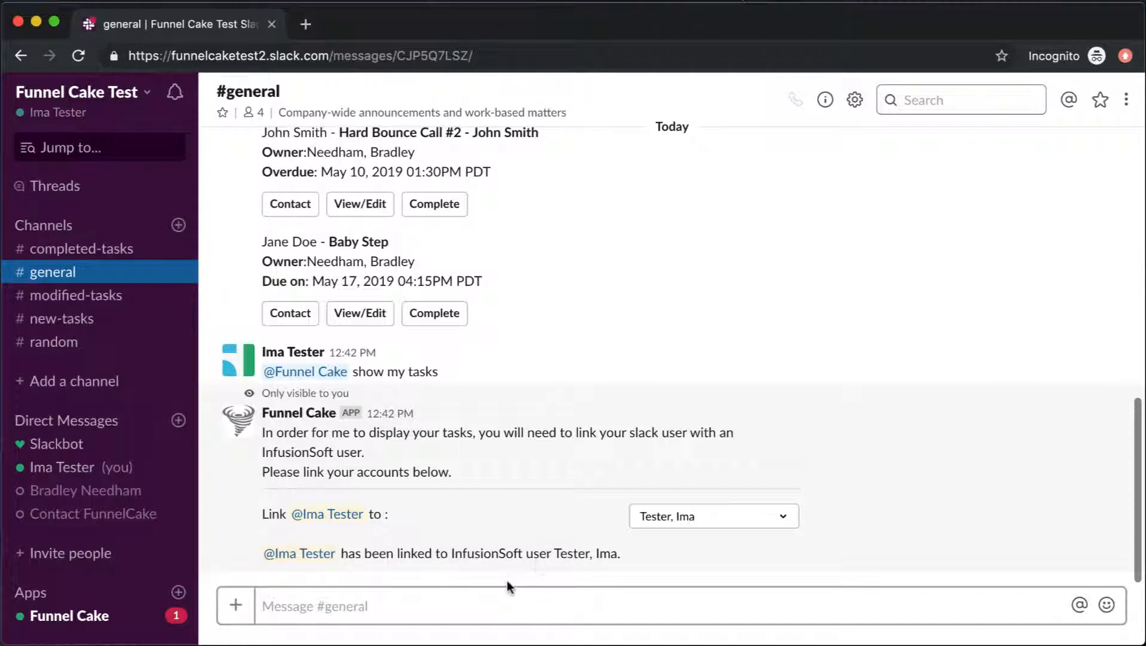
- Open the Funnel Cake app conversation and start its InfusionSoft authorization
{"action": "left_click", "coordinate": [84, 626]}
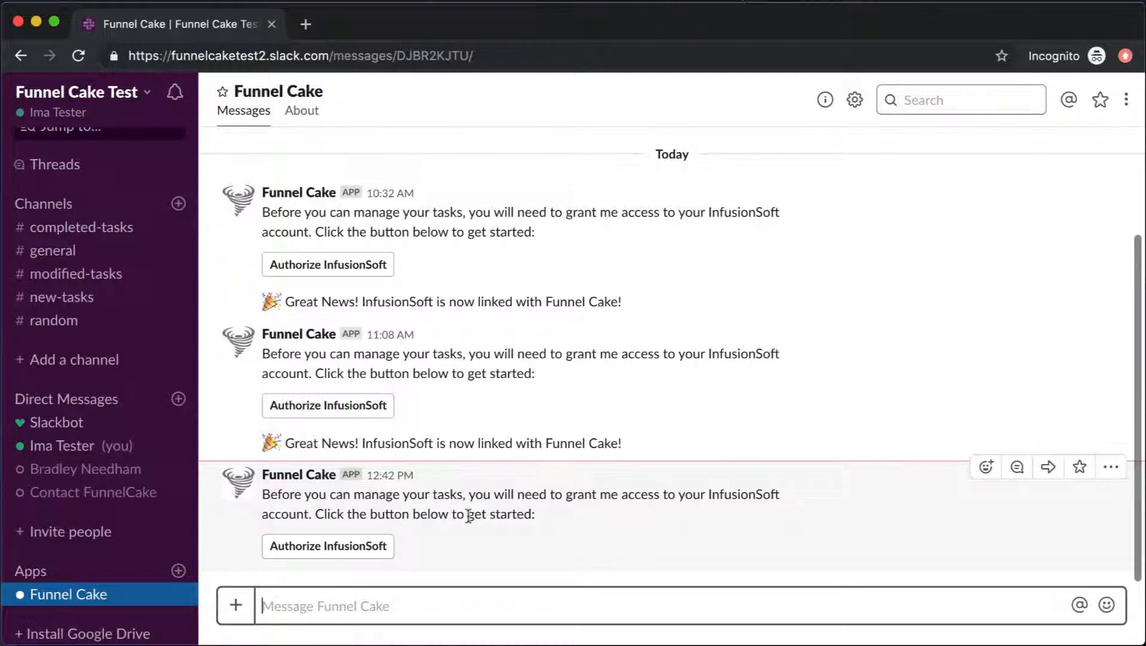
{"action": "left_click", "coordinate": [321, 546]}
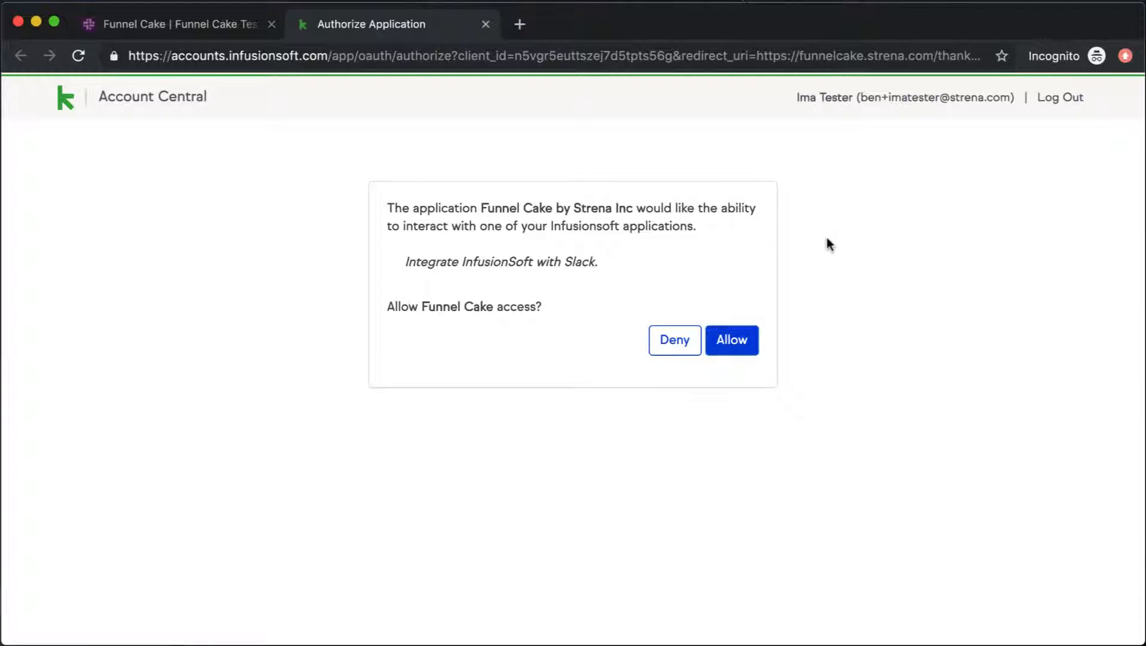
- Allow Funnel Cake access on Infusionsoft's Authorize Application page
{"action": "left_click", "coordinate": [730, 352]}
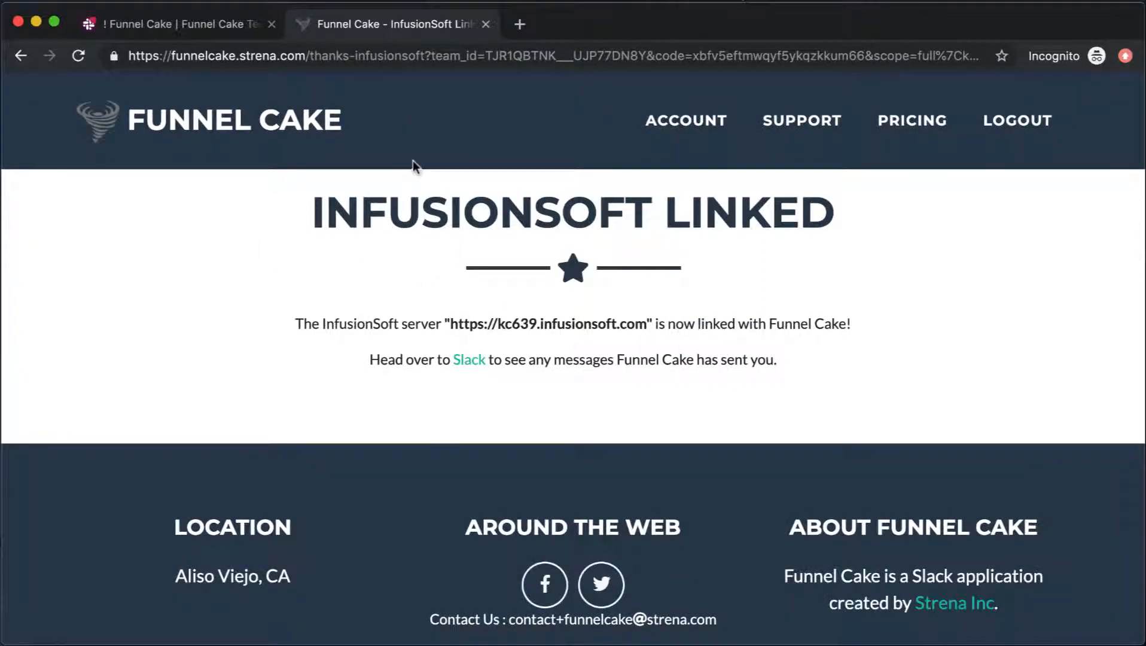
- Close the 'InfusionSoft Linked' confirmation tab and return to #general in Slack
{"action": "left_click", "coordinate": [485, 25]}
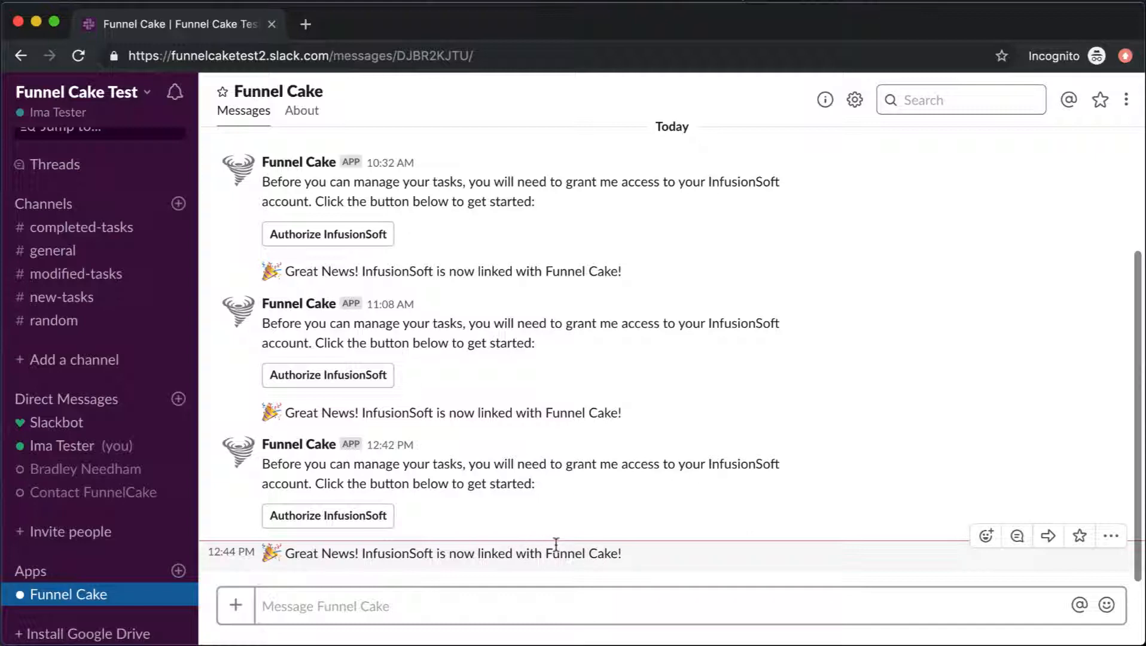
{"action": "left_click", "coordinate": [44, 254]}
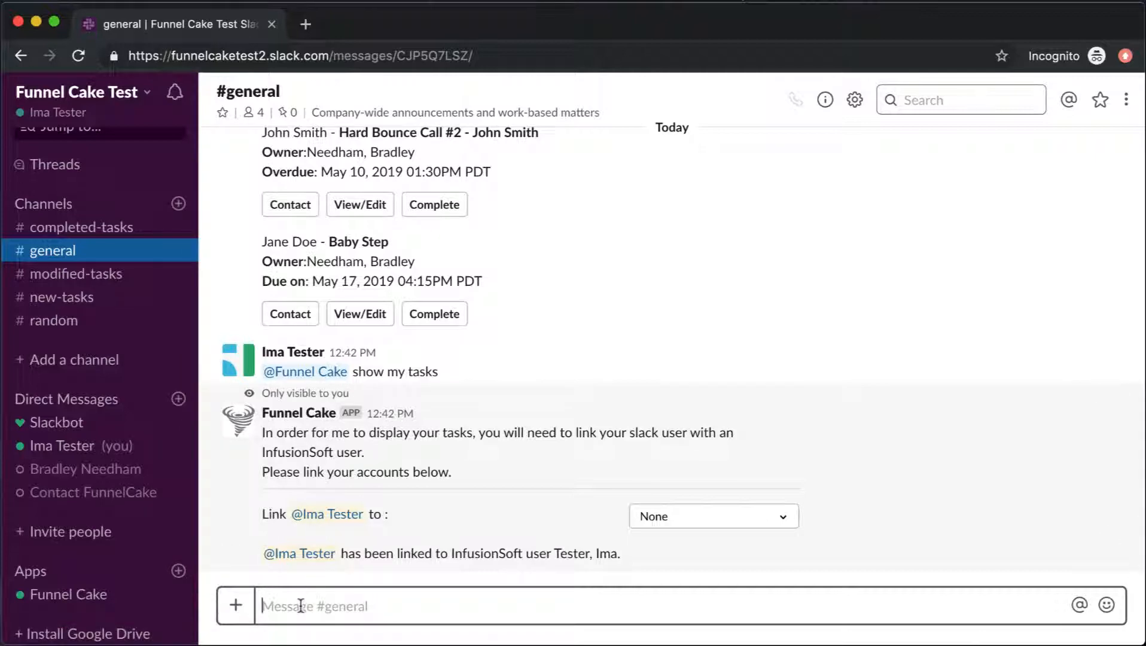
{"action": "type", "text": "@fu"}
{"action": "key", "text": "Return"}
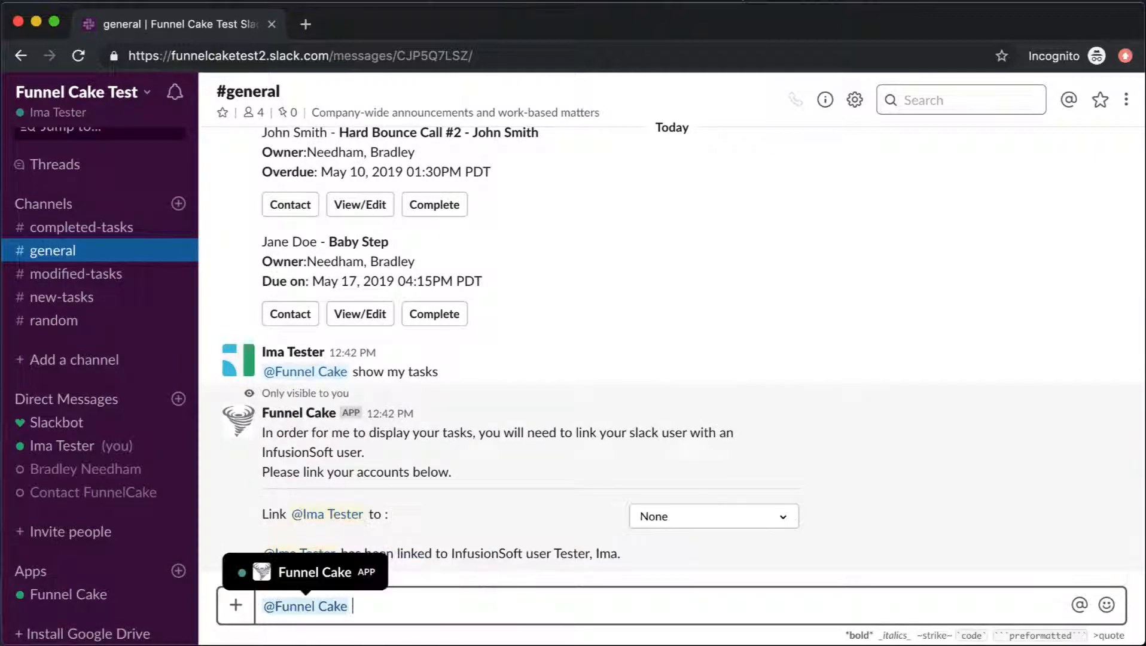
{"action": "type", "text": "show my"}
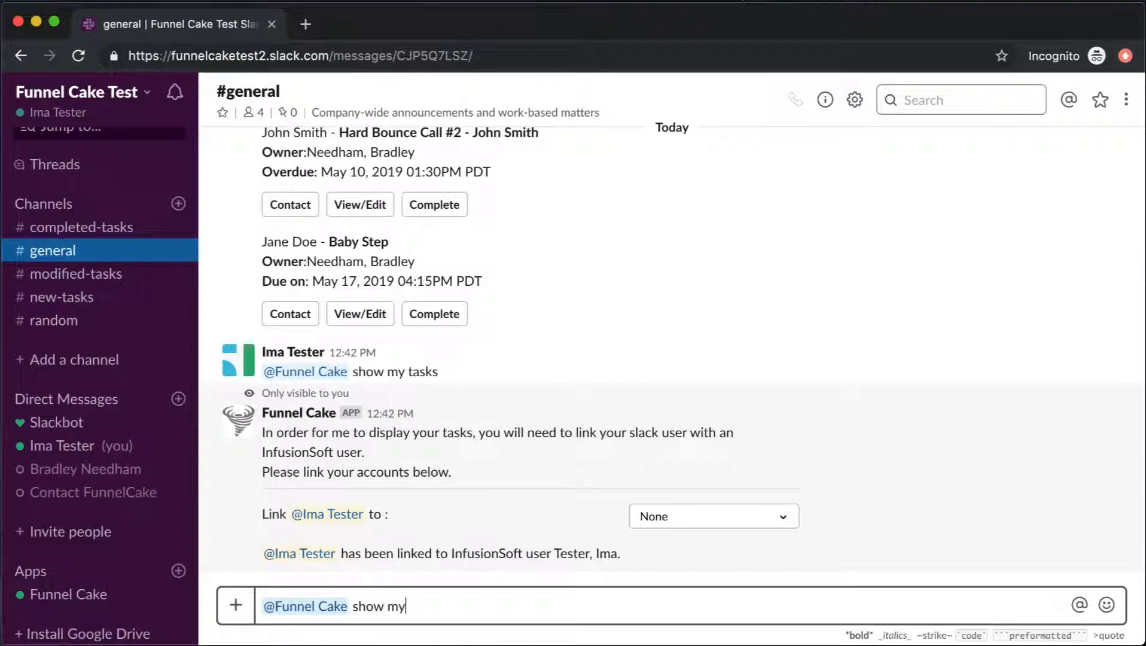
{"action": "type", "text": " tasks"}
{"action": "key", "text": "Return"}
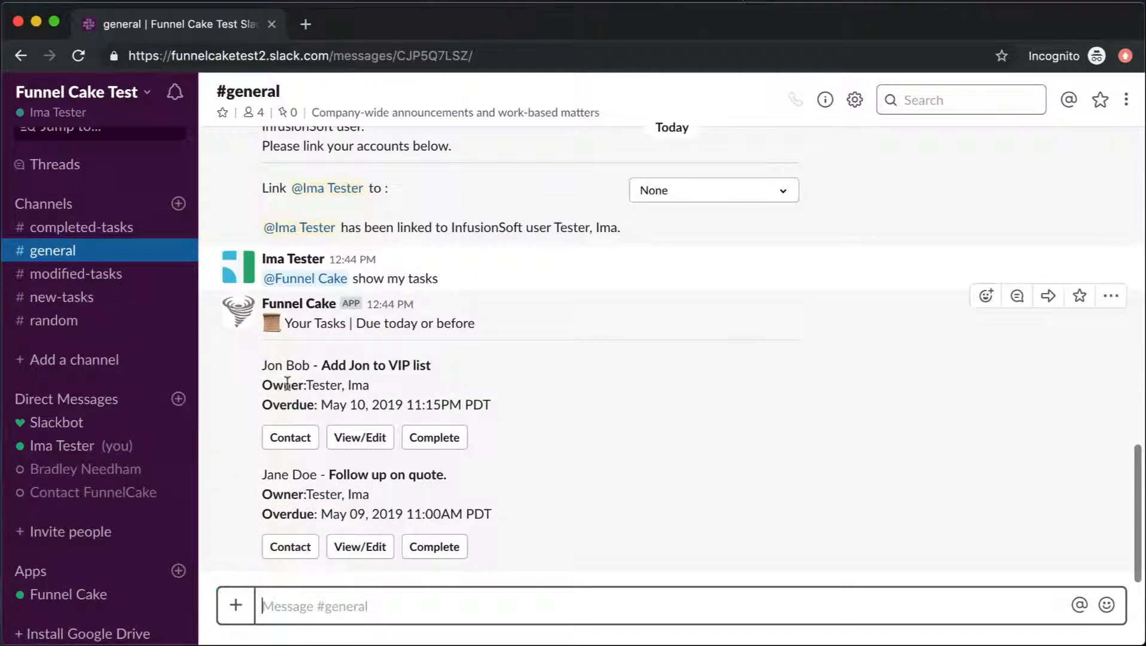
{"action": "left_click_drag", "start_coordinate": [262, 385], "coordinate": [385, 392]}
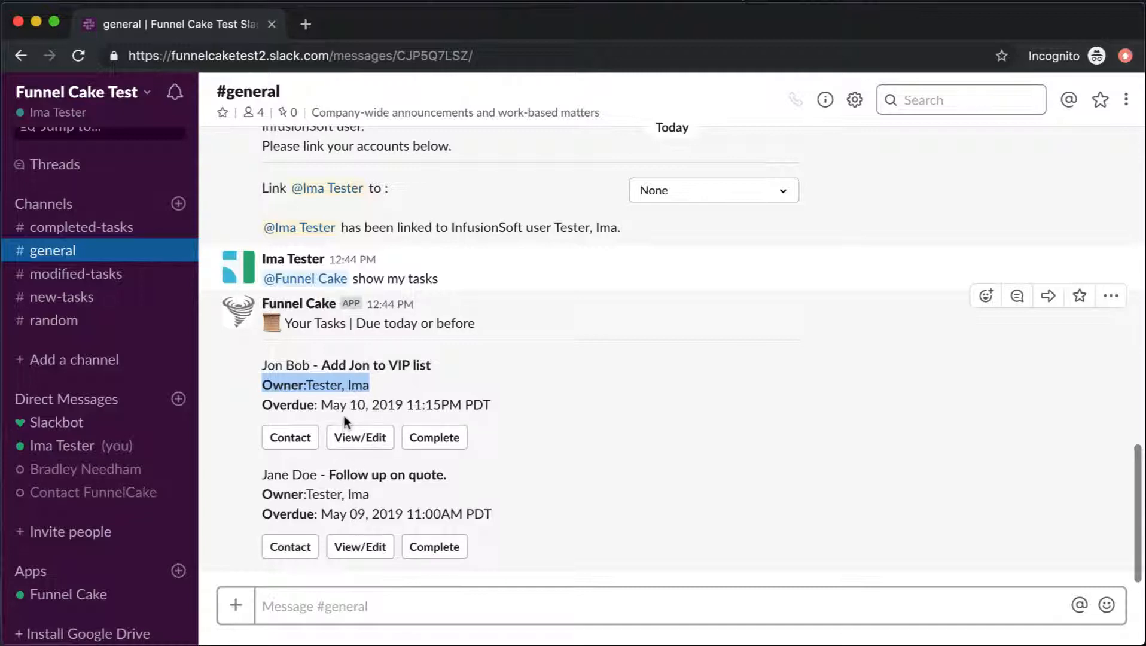
{"action": "left_click", "coordinate": [284, 606]}
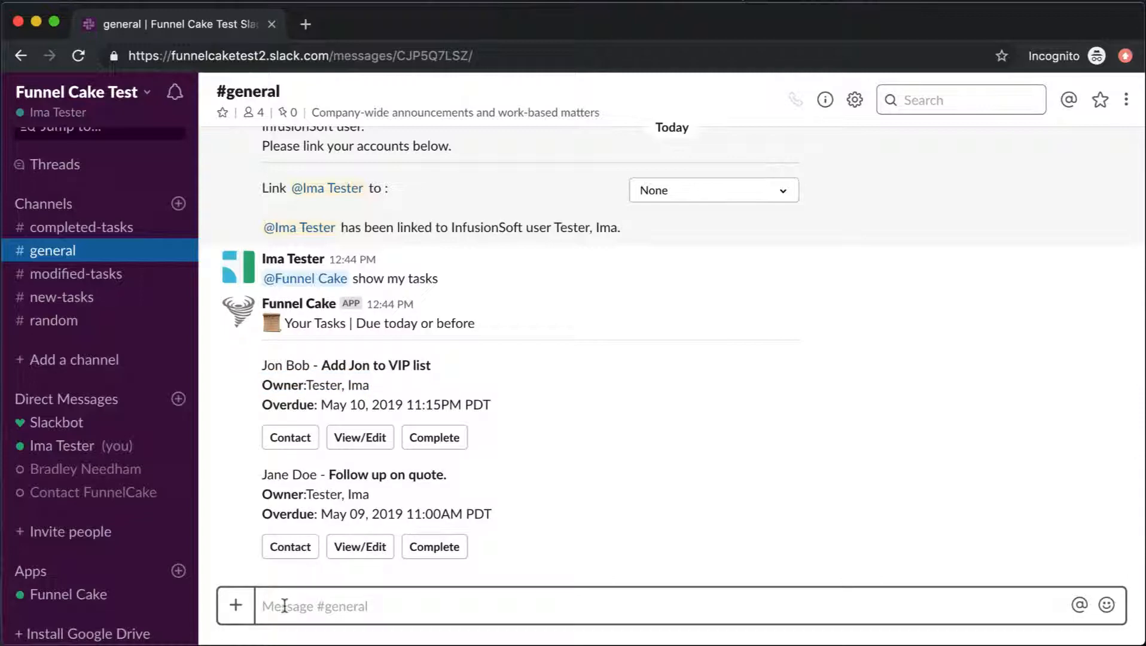
{"action": "type", "text": "@fu"}
{"action": "key", "text": "Tab"}
{"action": "type", "text": "s"}
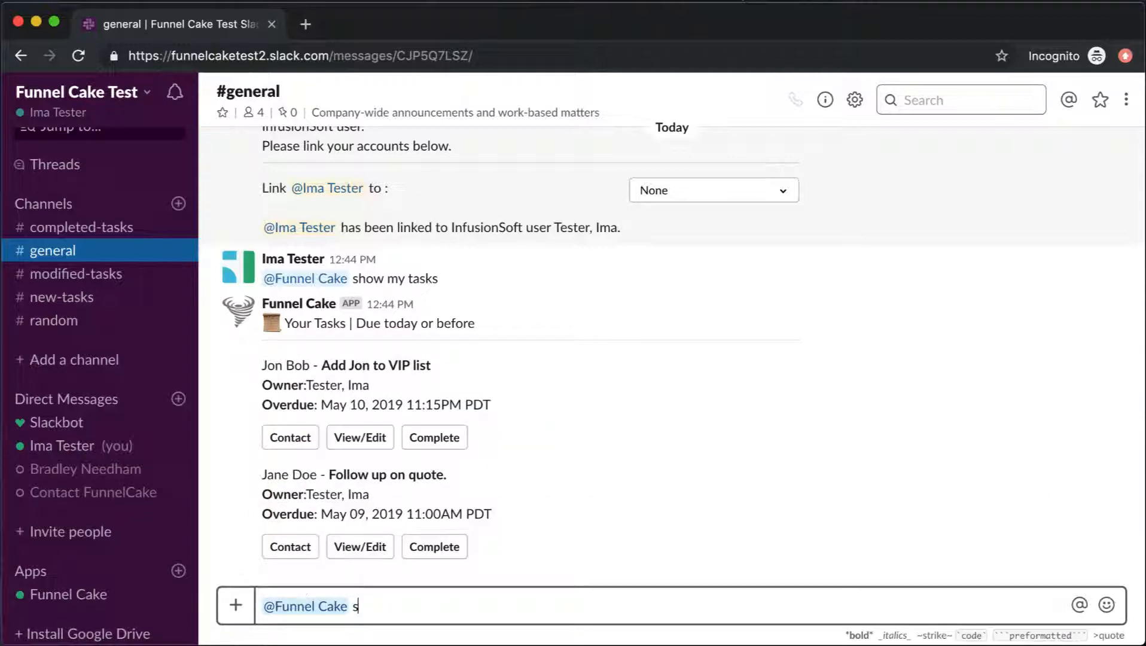
{"action": "type", "text": "how my t"}
{"action": "type", "text": "asks due friday"}
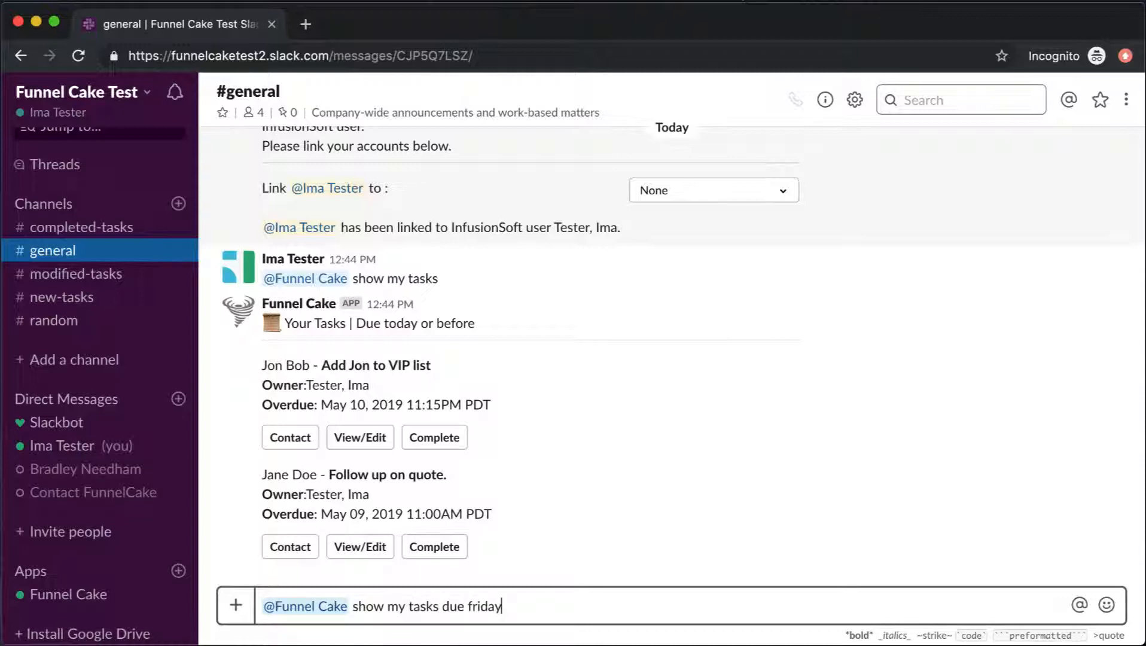
{"action": "key", "text": "Return"}
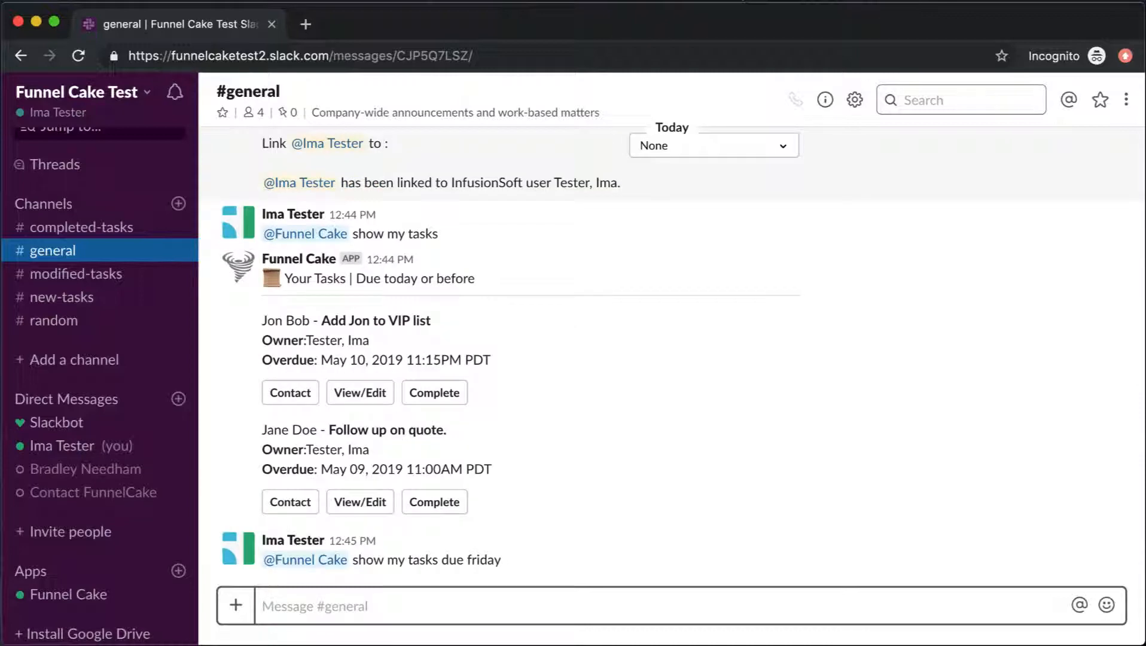